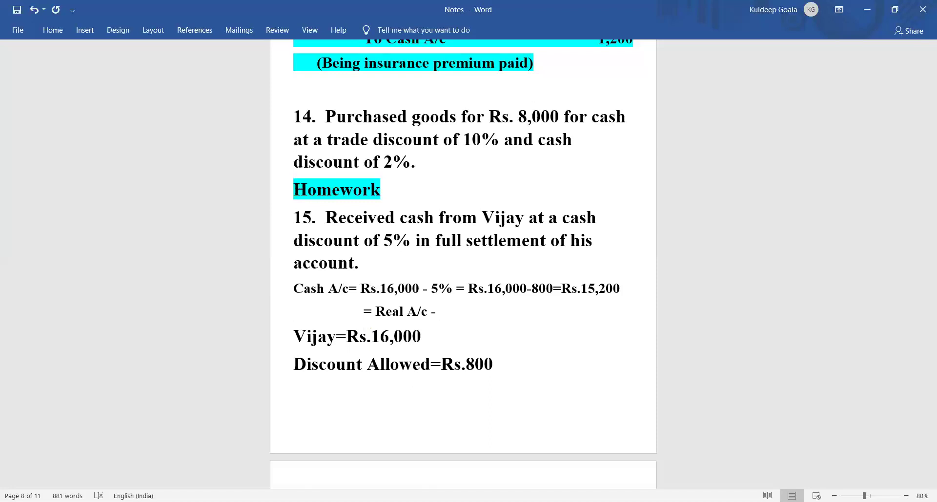
# - Complete the cash account's classification with "Comes in -Dr." and classify the customer's Rs.16,000 line as "– Personl A/c- Given- Cr."
pyautogui.write('Comes in -Dr.')
pyautogui.click(421, 337)
pyautogui.click(492, 364)
pyautogui.click(421, 337)
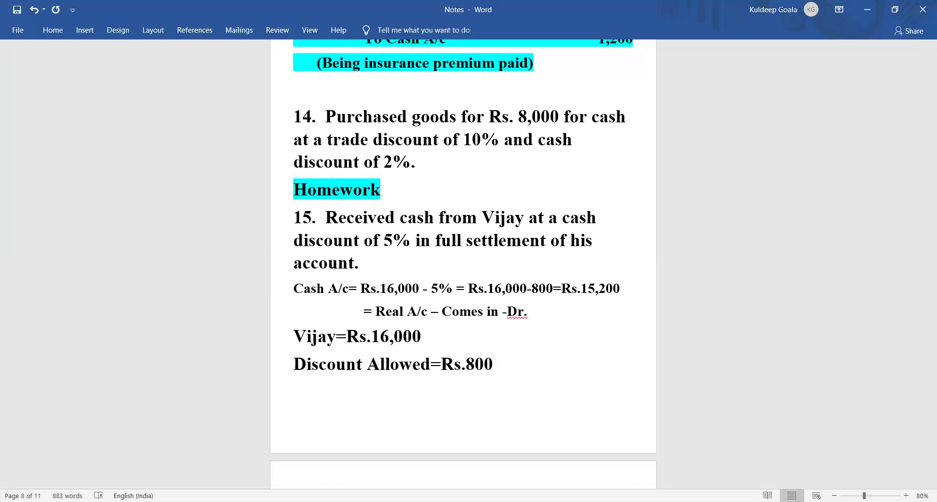
pyautogui.write('- Per')
pyautogui.write('sona;')
pyautogui.press('BackSpace')
pyautogui.press('BackSpace')
pyautogui.write('l A/c')
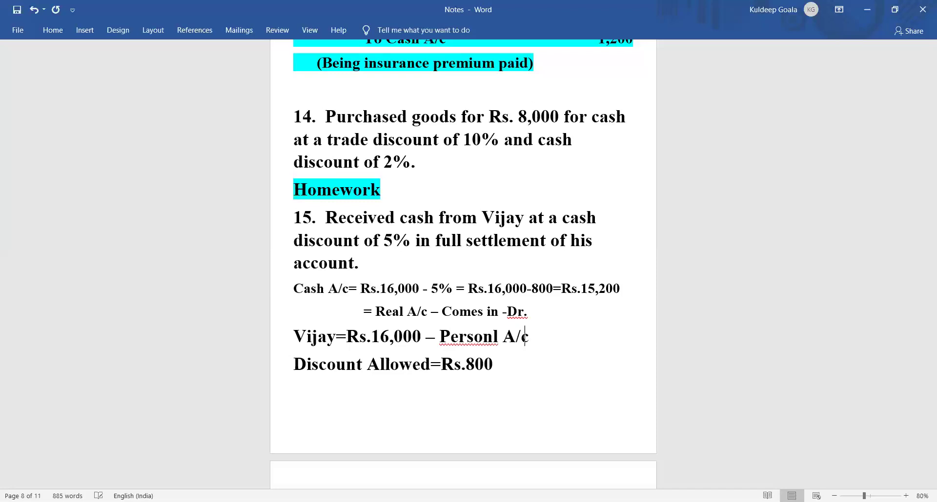
pyautogui.write('- D')
pyautogui.press('BackSpace')
pyautogui.write('Given- Cr.')
# - Classify the Discount Allowed=Rs.800 line by appending "- Nominal A/c- Loss- Dr."
pyautogui.press('Down')
pyautogui.press('Return')
pyautogui.press('BackSpace')
pyautogui.write('- ')
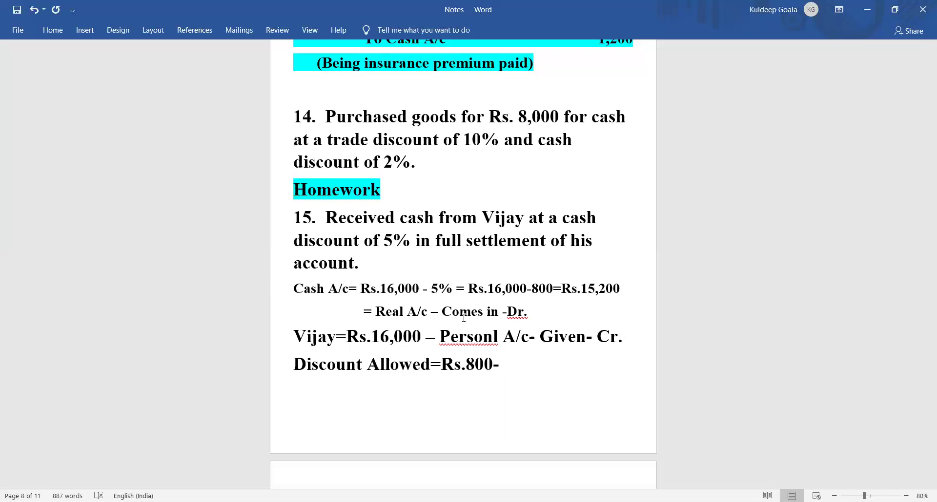
pyautogui.write('Nominal A/c')
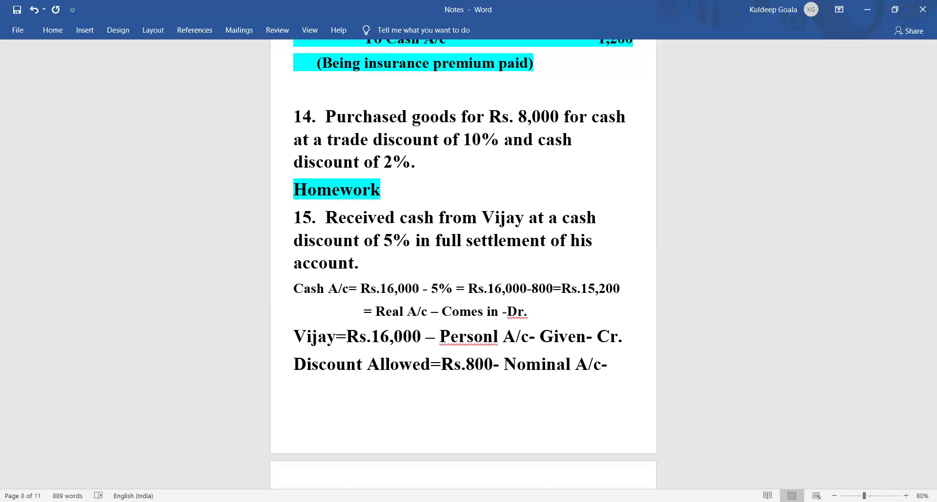
pyautogui.write('- Loss- Dr.')
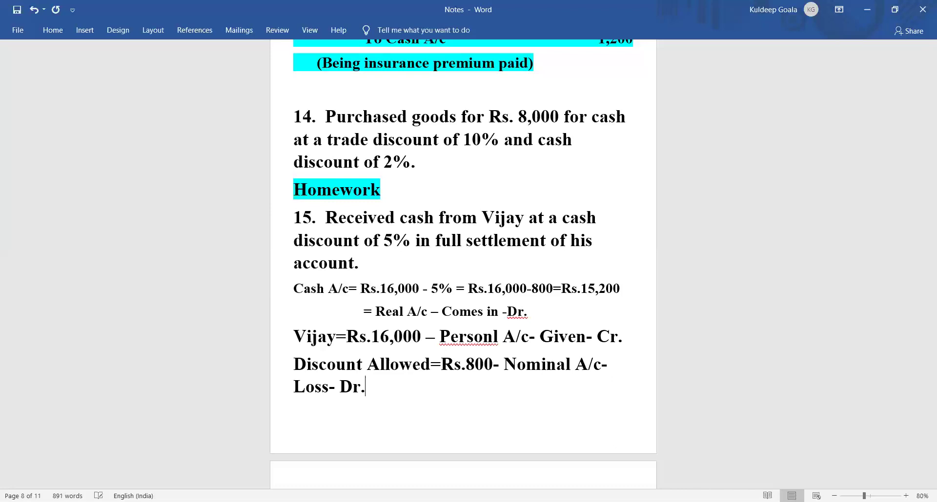
# - Set the customer and Discount Allowed working lines to font size 24, and remove the blank line above question 14
pyautogui.moveTo(383, 385); pyautogui.dragTo(312, 336)
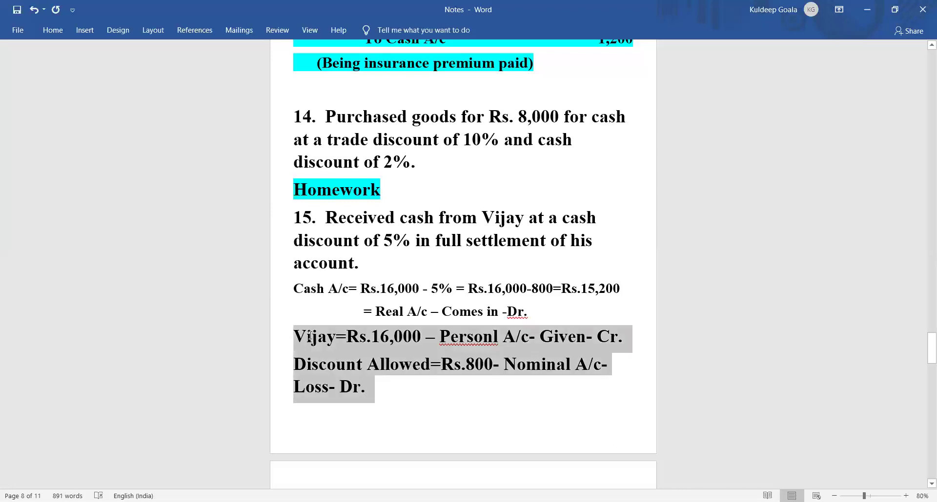
pyautogui.click(373, 297)
pyautogui.write('24')
pyautogui.press('Return')
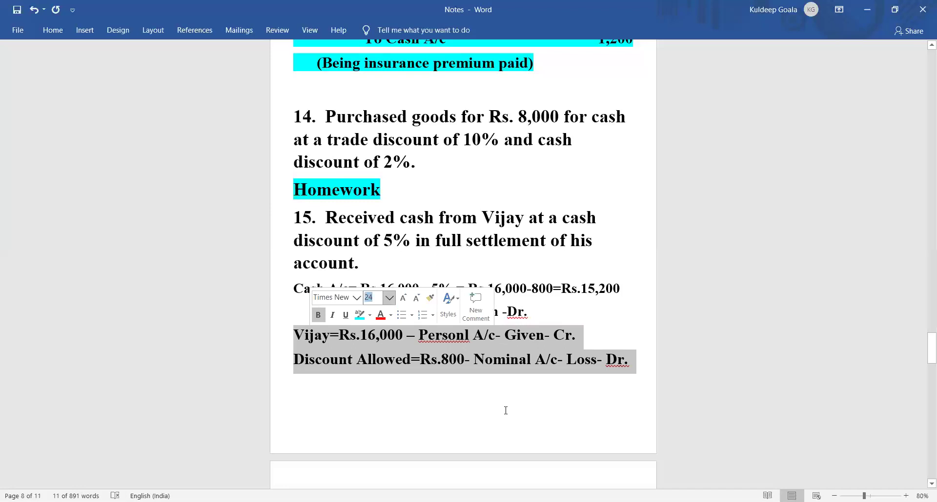
pyautogui.click(506, 410)
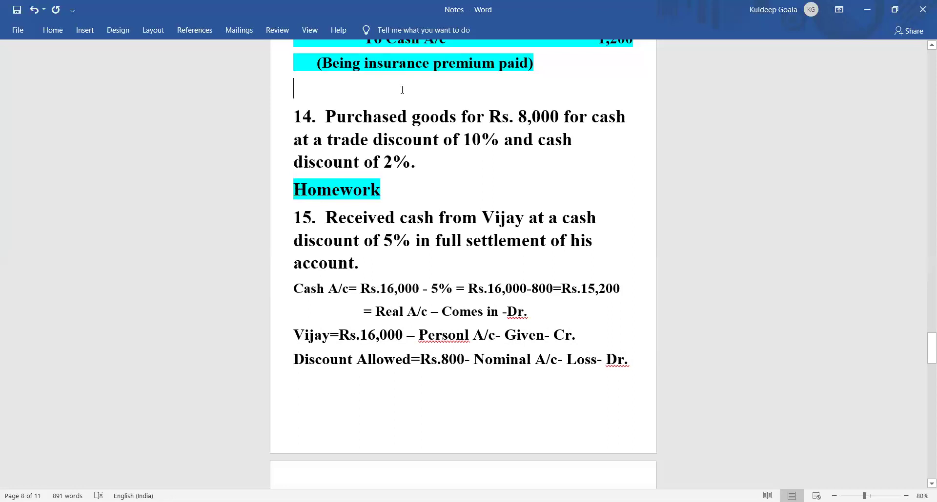
pyautogui.press('BackSpace')
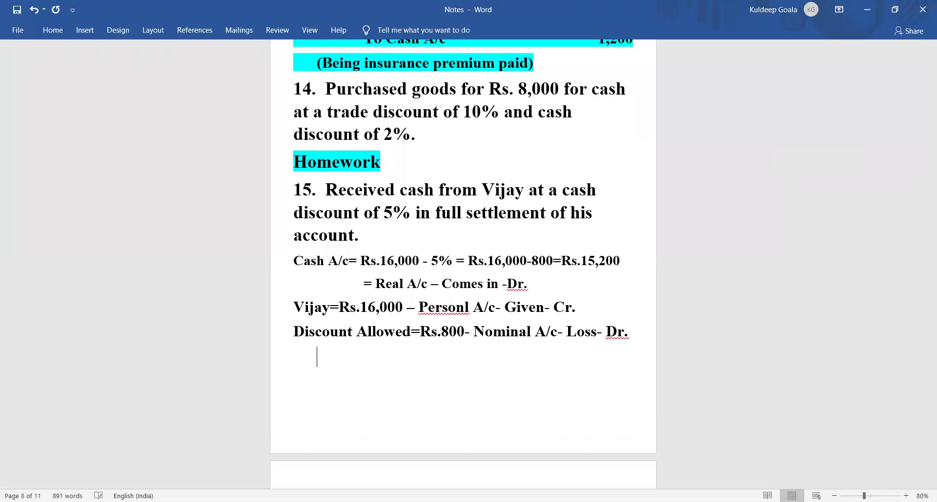
# - Enter the indented journal line "Cash A/c" with "Dr.15,200" spaced out to its right, below the workings of question 15
pyautogui.press('Tab')
pyautogui.write('Cash A/')
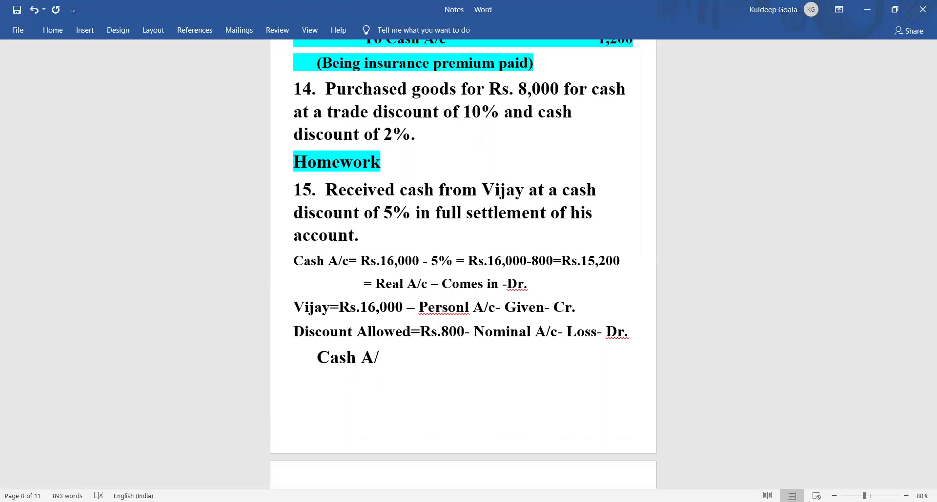
pyautogui.press('Tab')
pyautogui.write('c')
pyautogui.press('Tab')
pyautogui.press('Tab')
pyautogui.press('Tab')
pyautogui.press('Tab')
pyautogui.write('Dr.15,200')
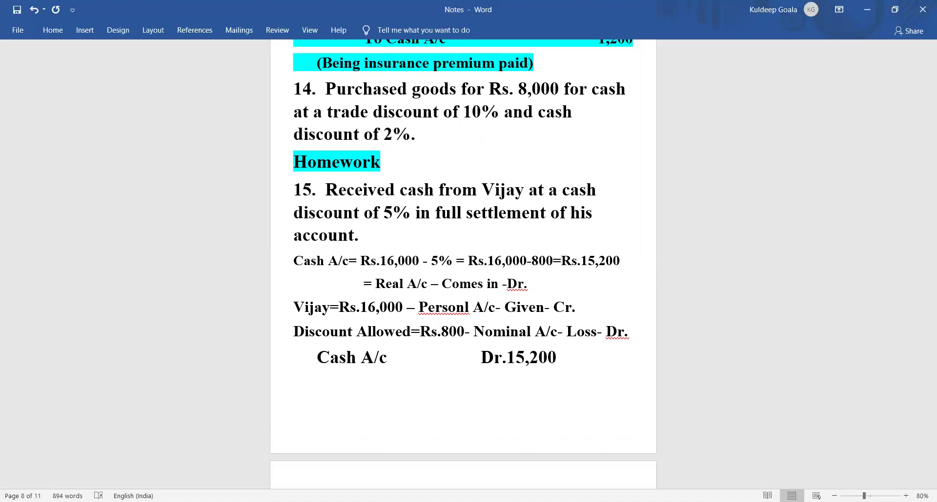
# - Add a second indented debit line reading "Discount Allowed A/c Dr." below the cash entry
pyautogui.press('Return')
pyautogui.press('Tab')
pyautogui.write('Discou')
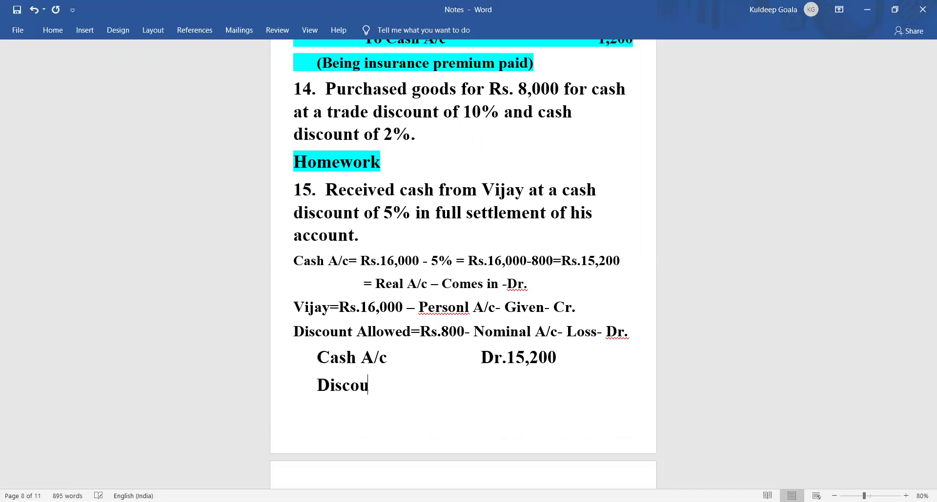
pyautogui.write('nt A;')
pyautogui.press('BackSpace')
pyautogui.write('llowed')
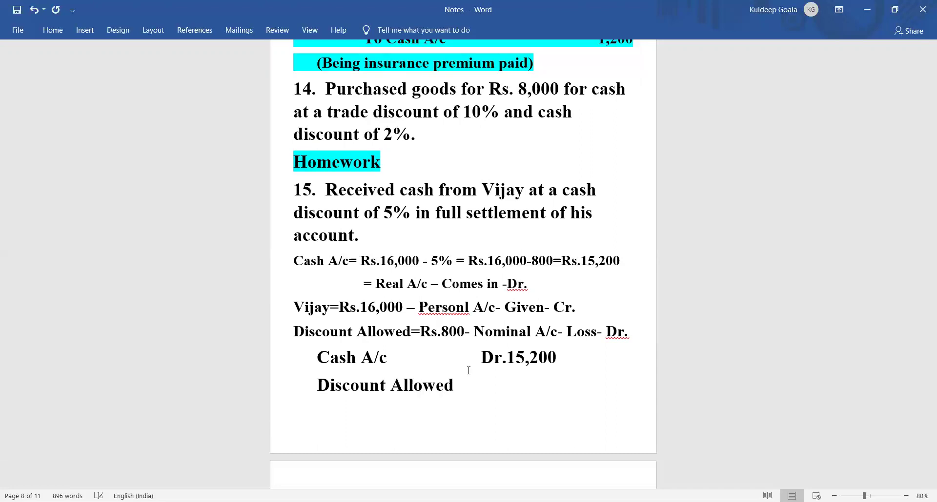
pyautogui.write(' A/c Dr.')
# - Align the "Dr." labels of the Cash and Discount Allowed lines in one column
pyautogui.press('Up')
pyautogui.press('Left')
pyautogui.press('Left')
pyautogui.press('Left')
pyautogui.press('Left')
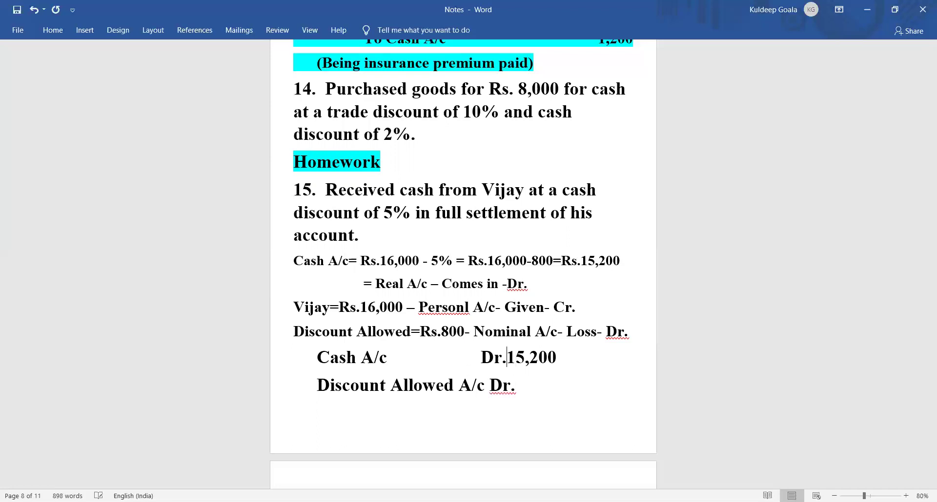
pyautogui.press('Tab')
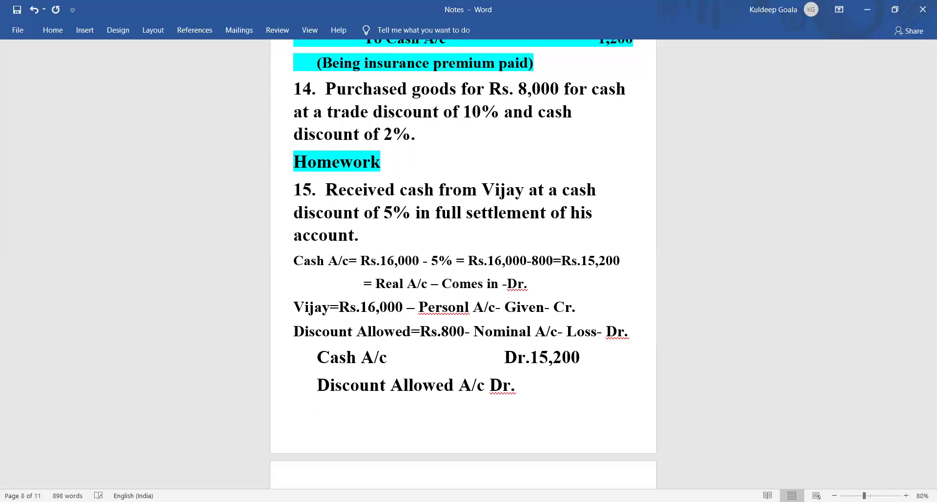
pyautogui.press('Down')
pyautogui.press('Tab')
pyautogui.press('Right')
pyautogui.press('Right')
pyautogui.press('Right')
# - Enter 800 as the Discount Allowed amount and adjust its spacing under the cash amount
pyautogui.scroll(-1, 463, 263)
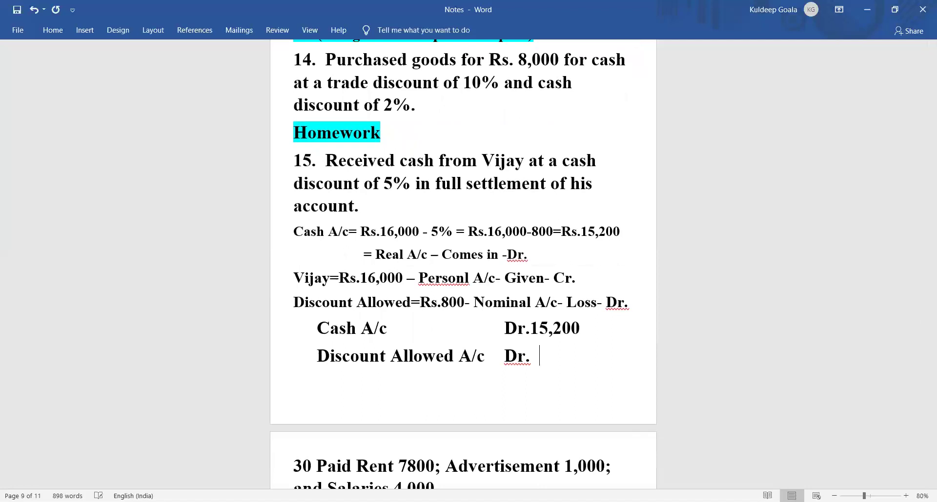
pyautogui.write('800')
pyautogui.press('Left')
pyautogui.press('Left')
pyautogui.press('Left')
pyautogui.press('BackSpace')
# - Add the indented credit line "To" with the customer's name and 16,000 in the credit column, ending with a new line
pyautogui.click(575, 355)
pyautogui.write('Tp')
pyautogui.press('BackSpace')
pyautogui.write('o')
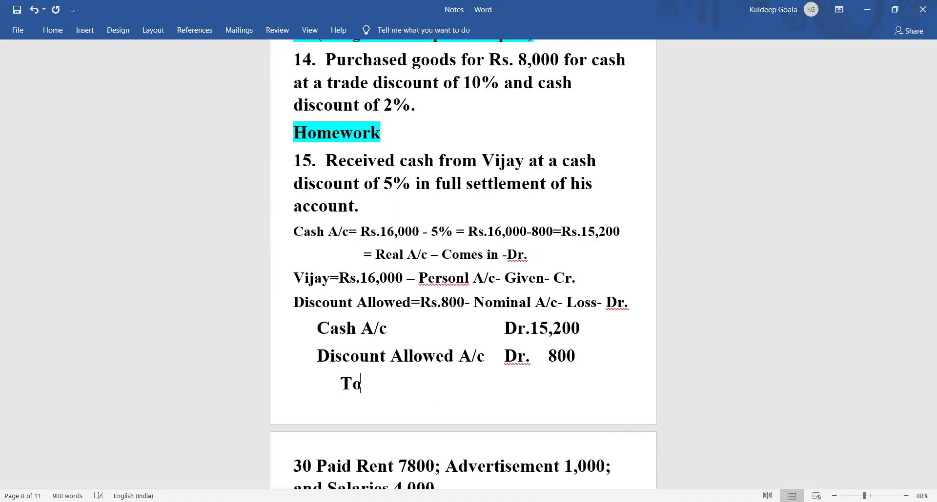
pyautogui.write(' vijay')
pyautogui.press('BackSpace')
pyautogui.press('BackSpace')
pyautogui.press('BackSpace')
pyautogui.press('BackSpace')
pyautogui.press('BackSpace')
pyautogui.write('Vijay')
pyautogui.press('Tab')
pyautogui.press('Tab')
pyautogui.press('Tab')
pyautogui.press('Tab')
pyautogui.press('Tab')
pyautogui.press('Tab')
pyautogui.press('Tab')
pyautogui.write('16,000')
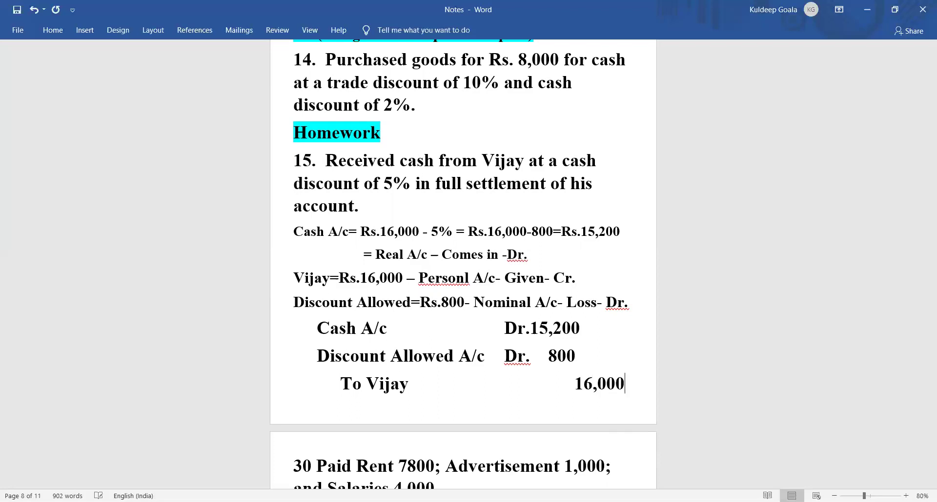
pyautogui.press('Return')
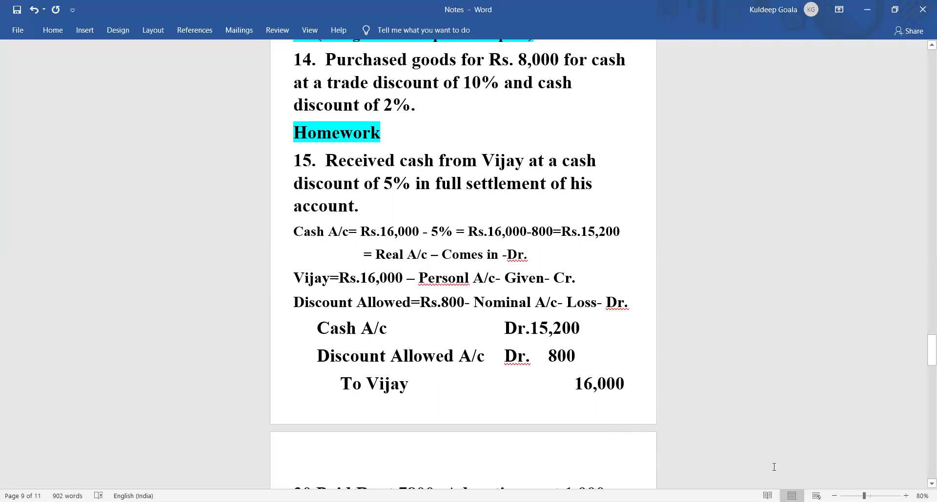
# - Reduce the highlighted "Homework" label under question 14 to font size 16
pyautogui.moveTo(923, 353)
pyautogui.mouseDown()
pyautogui.moveTo(923, 341)
pyautogui.moveTo(923, 362)
pyautogui.mouseUp()
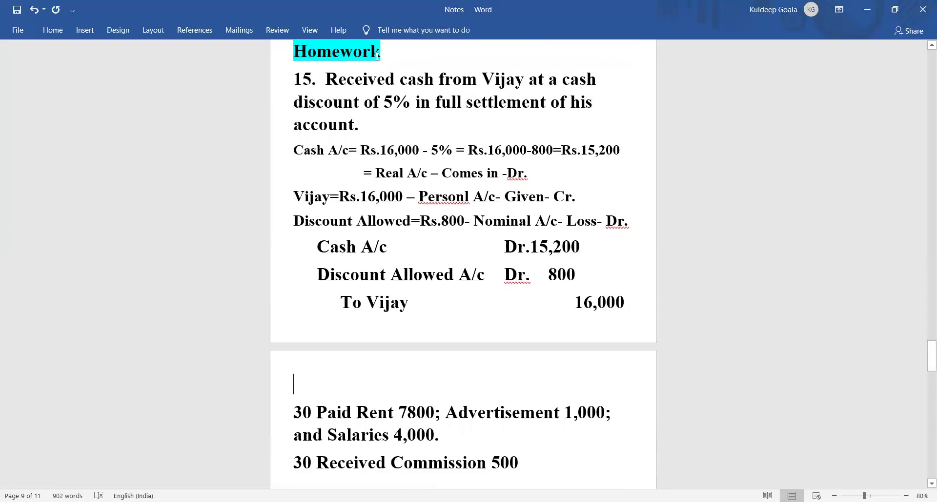
pyautogui.moveTo(381, 53); pyautogui.dragTo(295, 52)
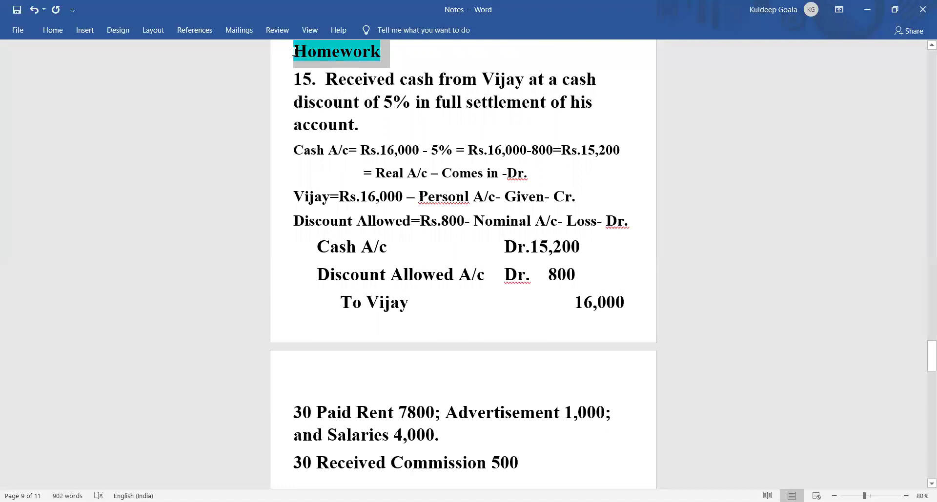
pyautogui.click(354, 14)
pyautogui.write('20')
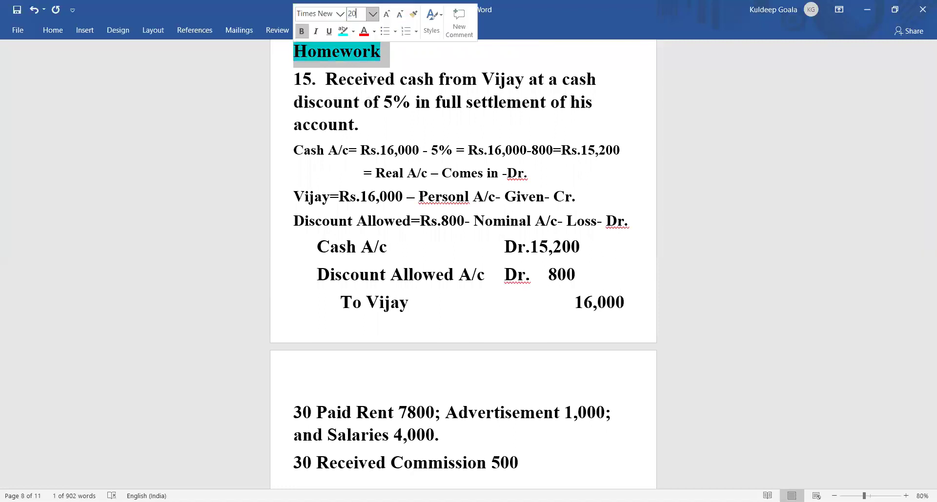
pyautogui.press('BackSpace')
pyautogui.press('BackSpace')
pyautogui.write('16')
pyautogui.press('Return')
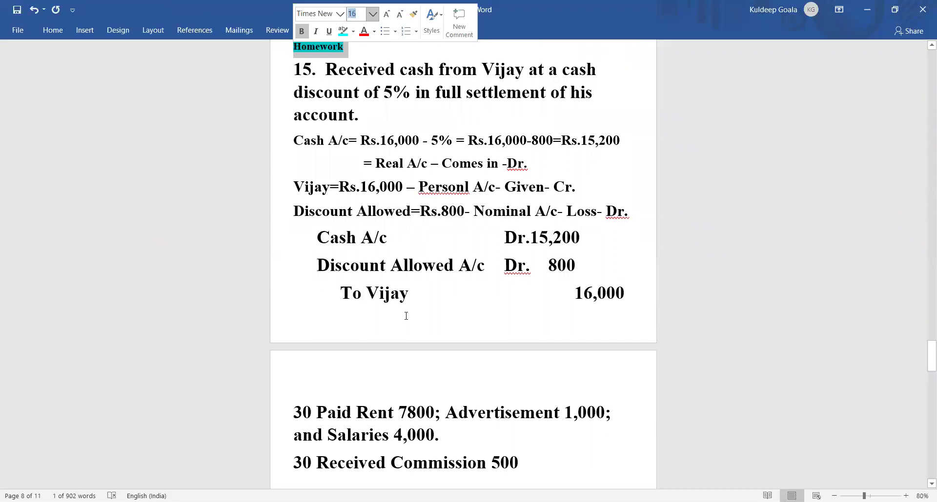
pyautogui.click(461, 400)
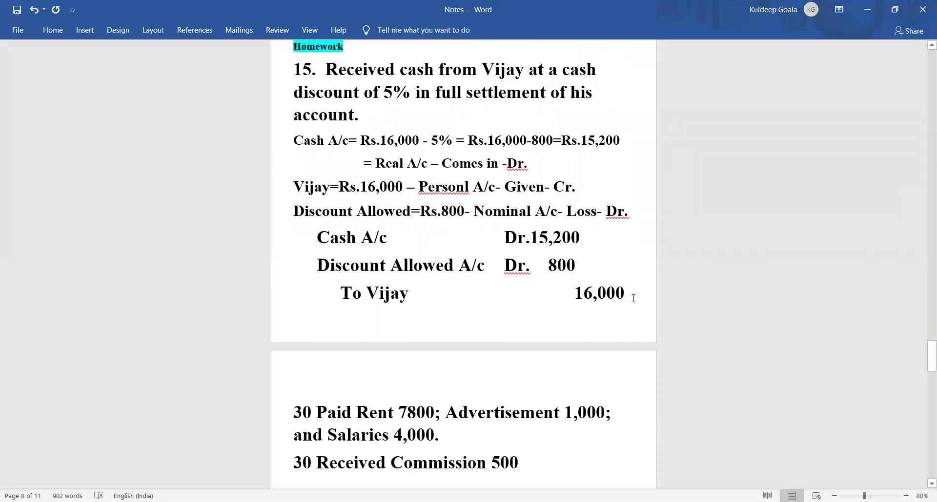
# - Set the three journal entry lines of question 15 to font size 22
pyautogui.moveTo(634, 297); pyautogui.dragTo(332, 227)
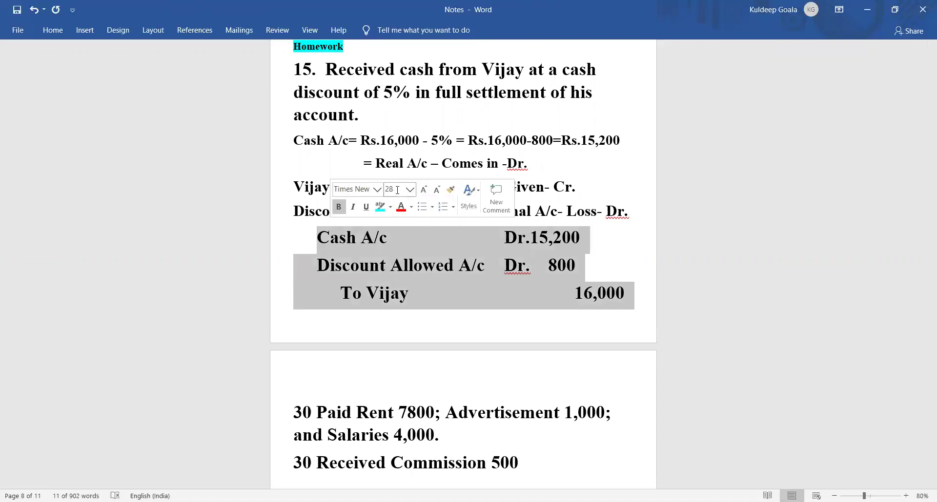
pyautogui.click(397, 191)
pyautogui.write('24')
pyautogui.press('BackSpace')
pyautogui.write('2')
pyautogui.press('Return')
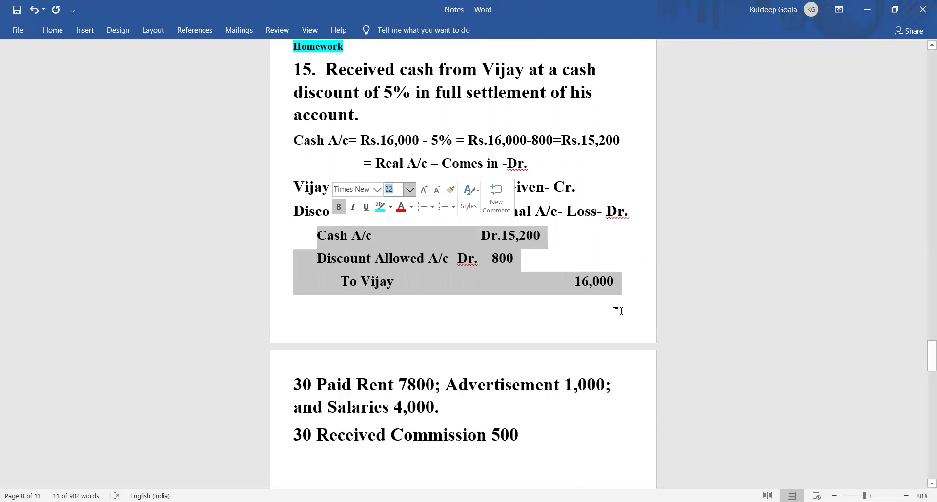
pyautogui.press('Right')
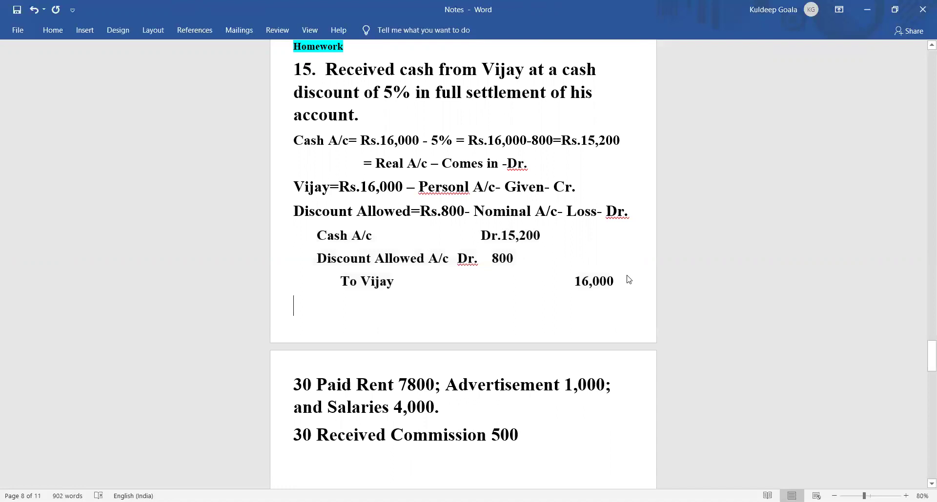
# - Write the narration "(Being cash received and discount allowed" below the credit line
pyautogui.write('(')
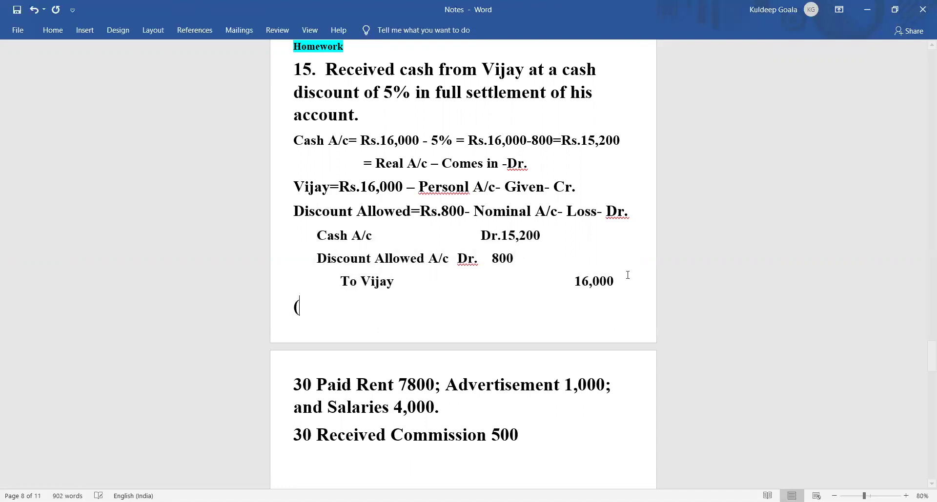
pyautogui.write('Being ')
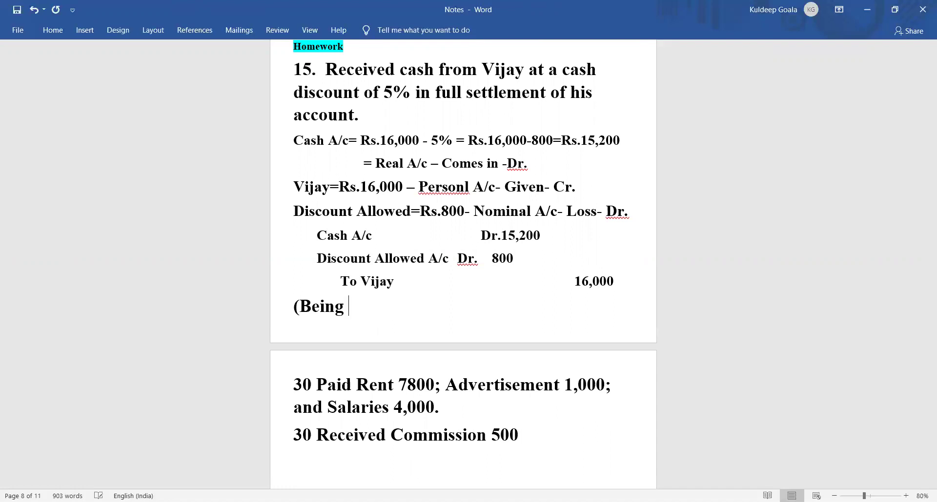
pyautogui.write(' cash received and discount allowed')
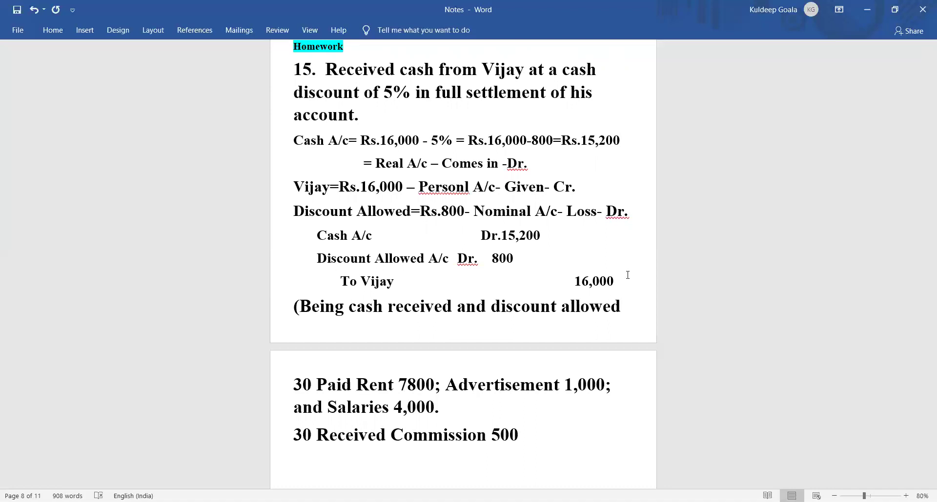
pyautogui.write(')')
pyautogui.press('BackSpace')
pyautogui.write('0')
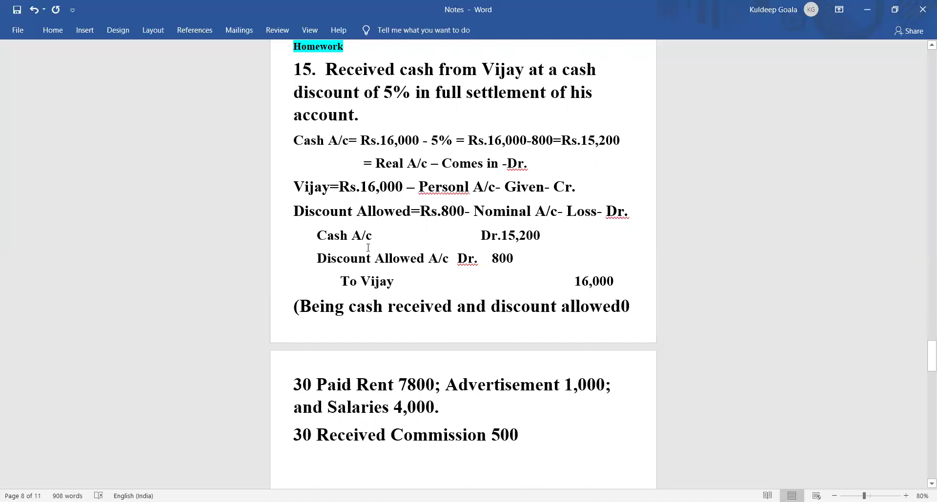
# - Try to set the journal entry and its narration to font size 22, and highlight them in turquoise
pyautogui.moveTo(317, 235); pyautogui.dragTo(633, 303)
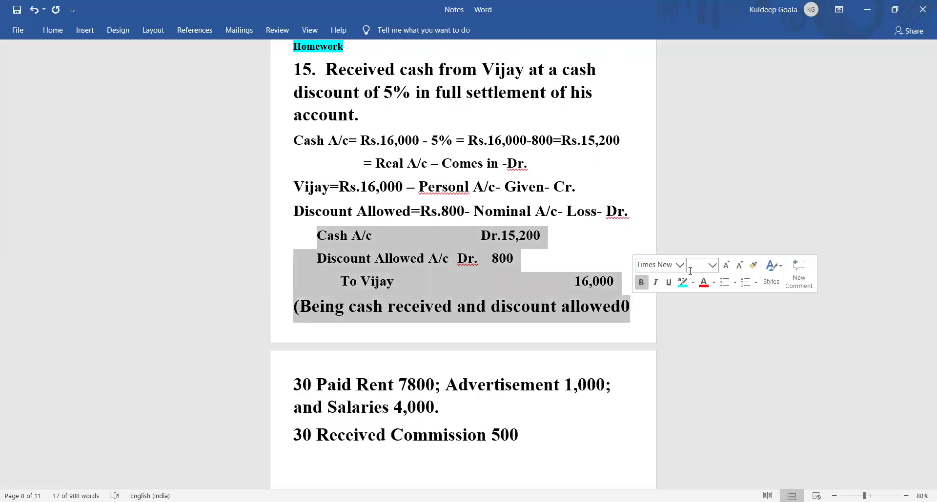
pyautogui.click(697, 267)
pyautogui.write('22')
pyautogui.click(681, 283)
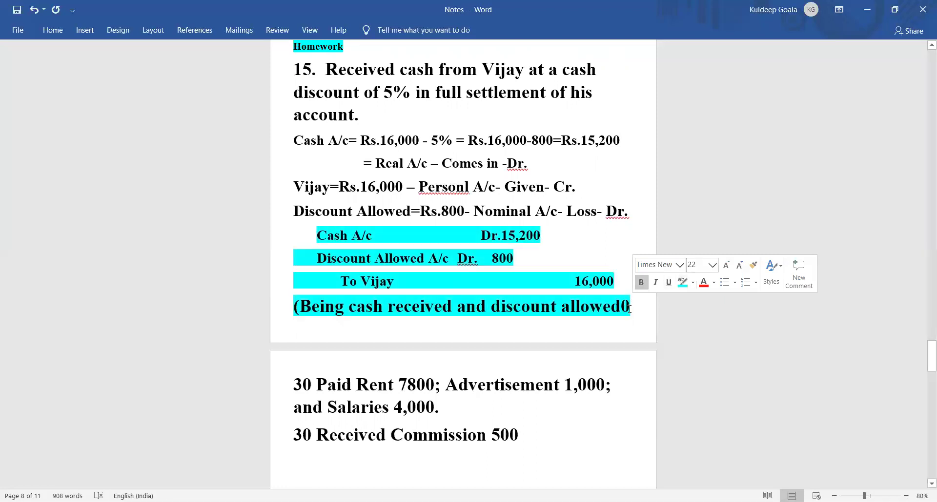
# - Replace the stray 0 at the end of the narration with a closing parenthesis and start a new line
pyautogui.click(629, 308)
pyautogui.press('BackSpace')
pyautogui.write(')')
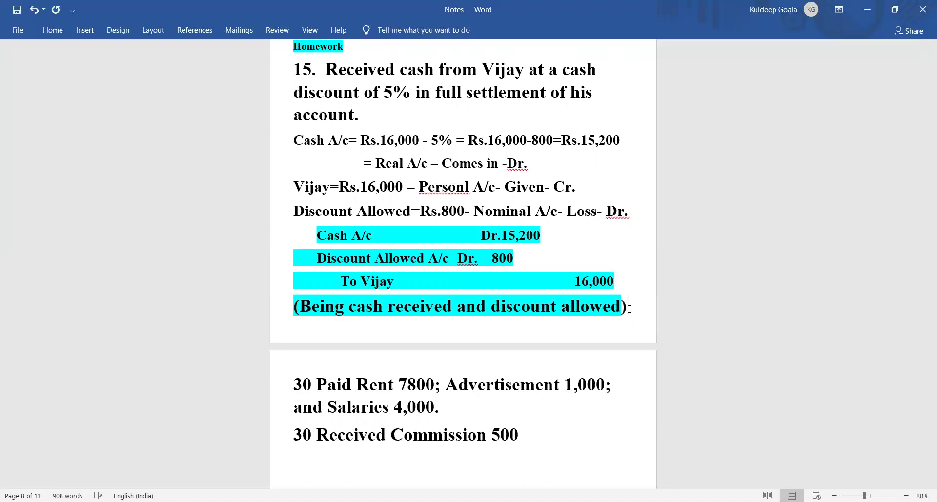
pyautogui.press('Return')
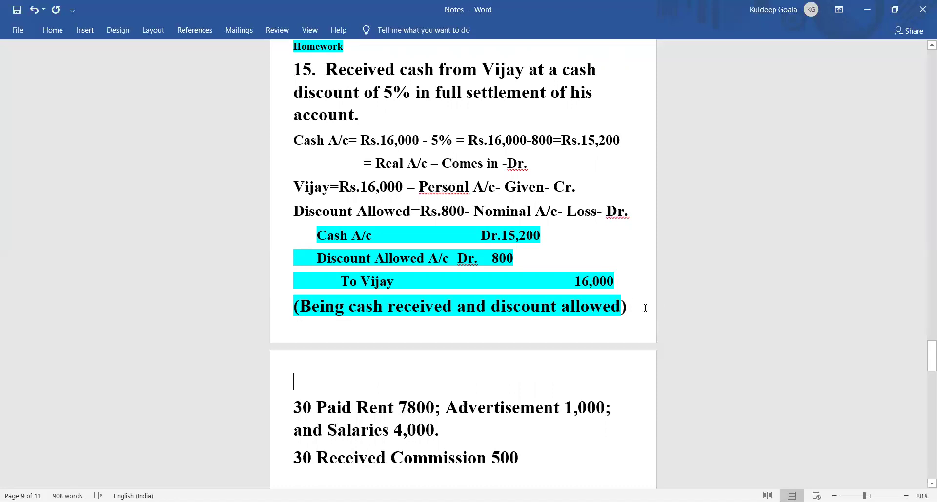
# - Set question 15's journal entry and narration to font size 22, and remove the blank line below the narration
pyautogui.moveTo(632, 307); pyautogui.dragTo(324, 232)
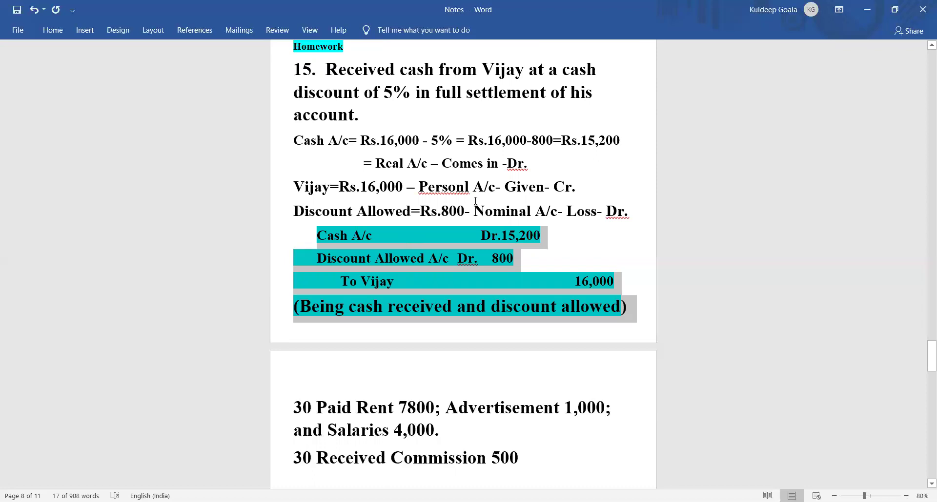
pyautogui.moveTo(463, 197)
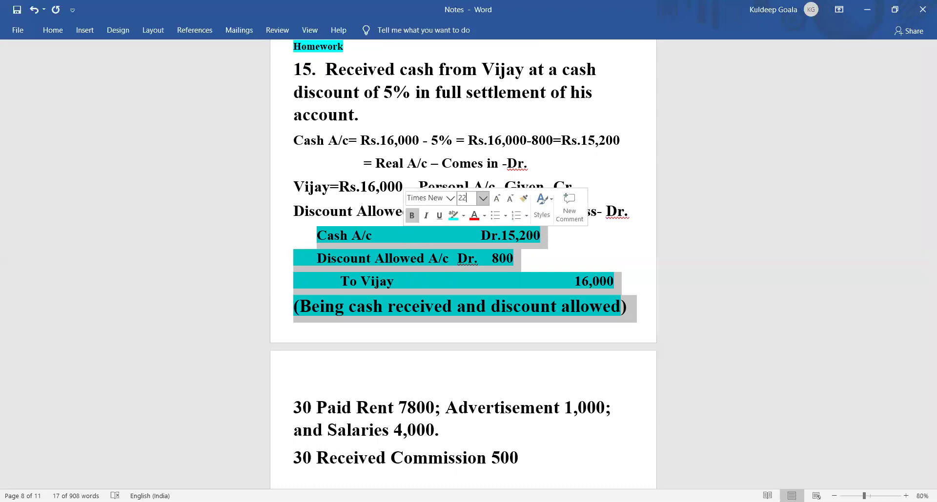
pyautogui.click(476, 201)
pyautogui.write('22')
pyautogui.press('Return')
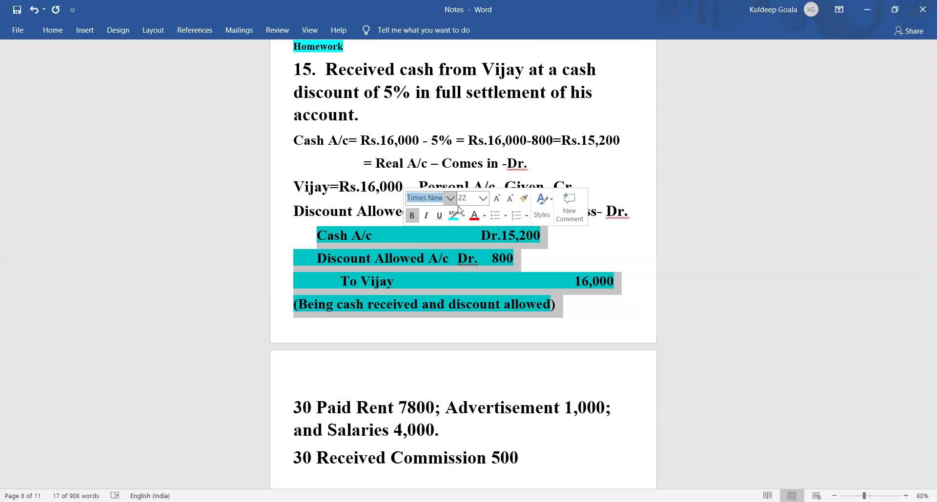
pyautogui.press('Right')
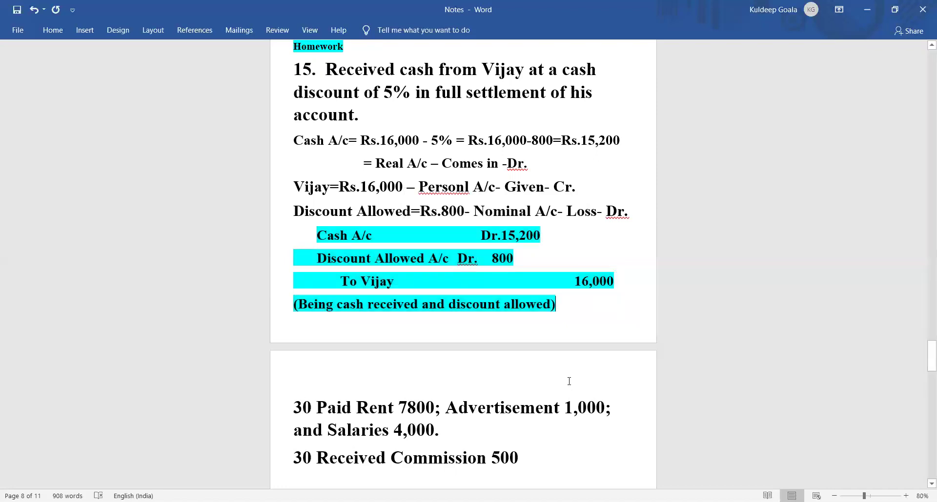
pyautogui.press('Down')
pyautogui.press('BackSpace')
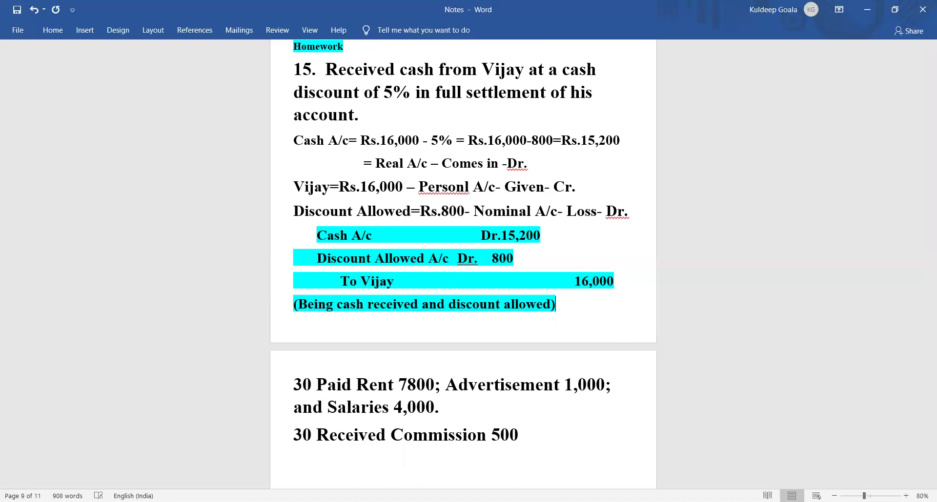
# - Change the rent amount to Rs.800 and prefix the advertisement and salaries amounts with "Rs." in the rent question
pyautogui.press('Down')
pyautogui.press('Down')
pyautogui.click(405, 385)
pyautogui.press('BackSpace')
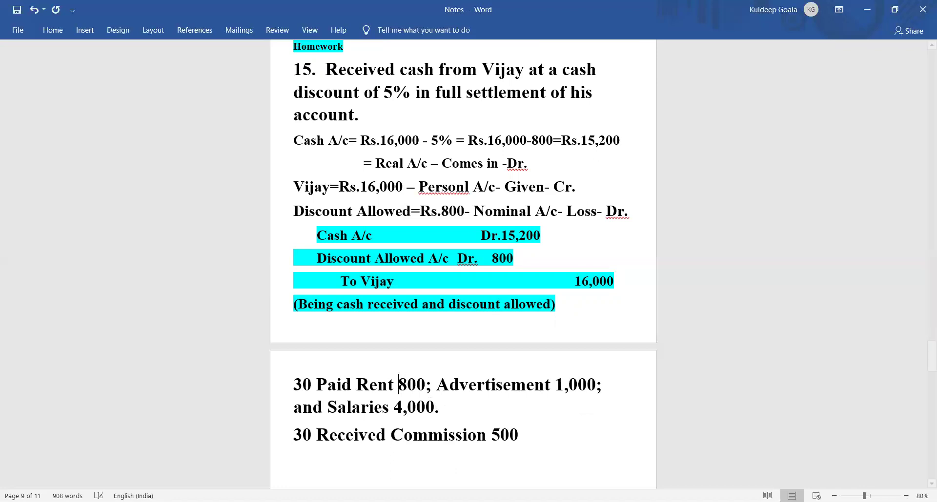
pyautogui.write('Rs.')
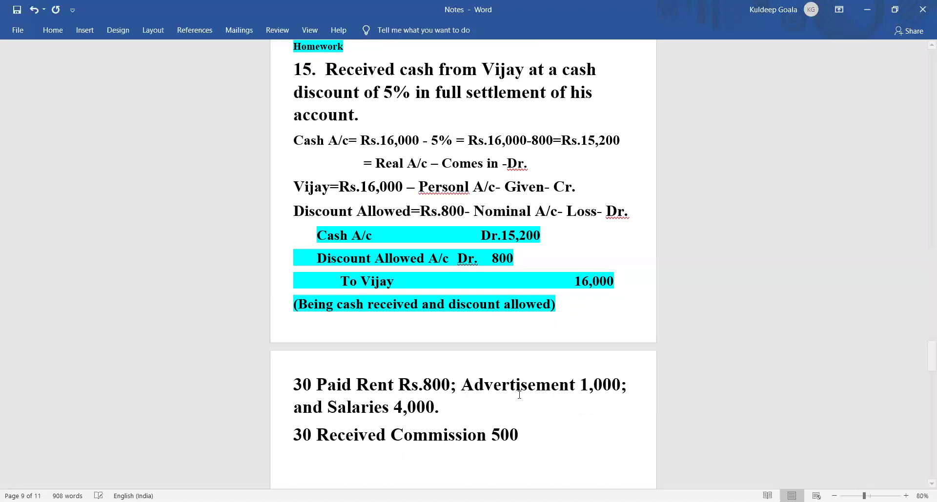
pyautogui.click(579, 386)
pyautogui.write('Rs.')
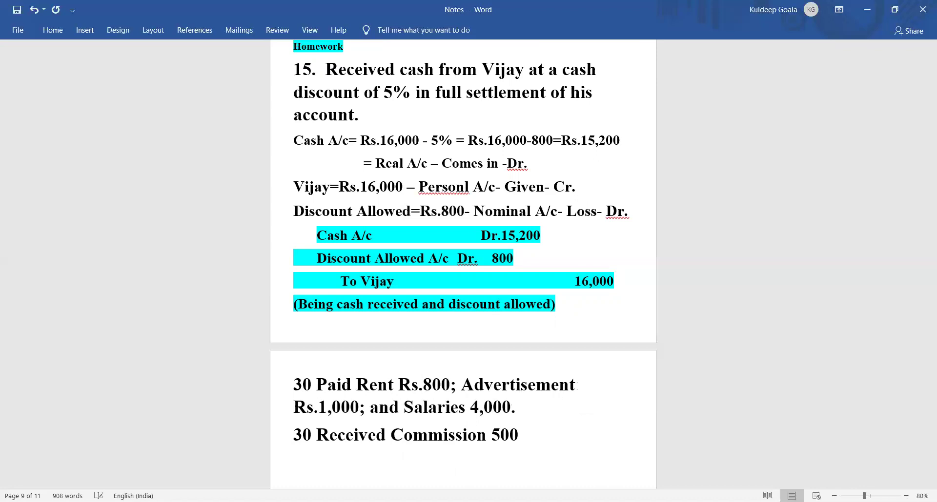
pyautogui.click(472, 409)
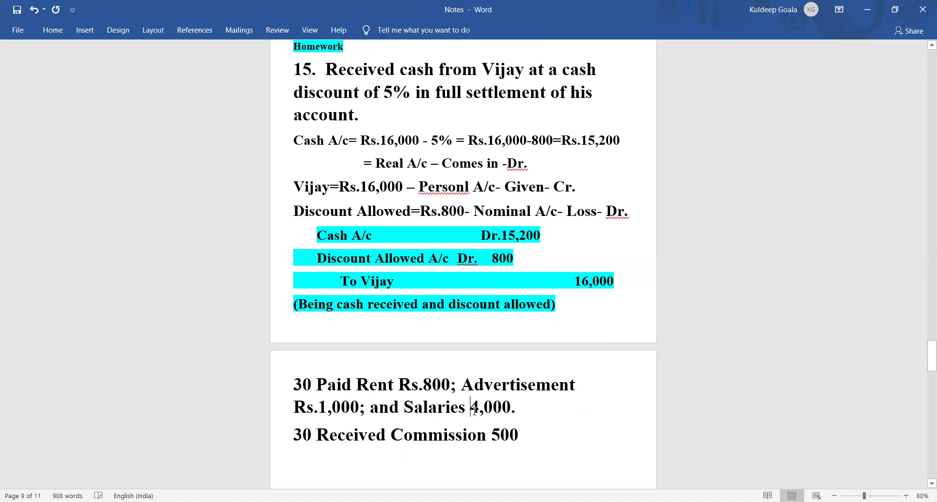
pyautogui.write('Rs.')
pyautogui.press('BackSpace')
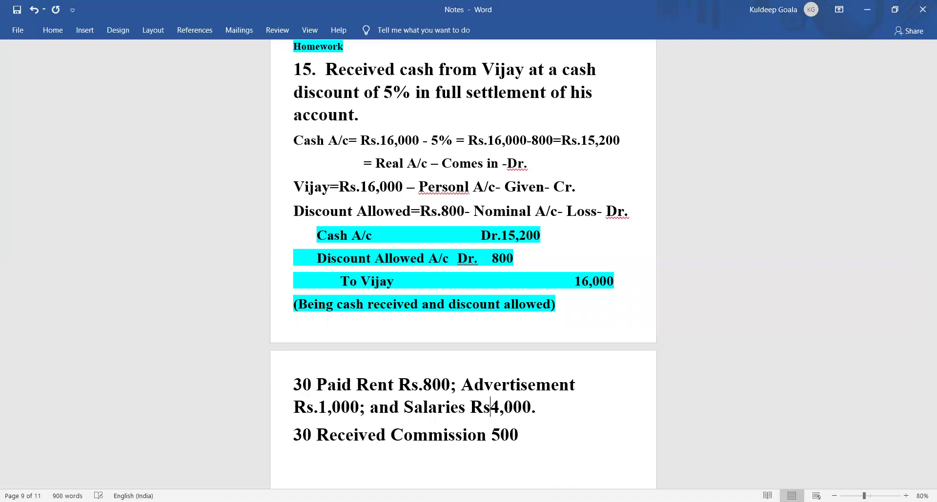
pyautogui.write('.')
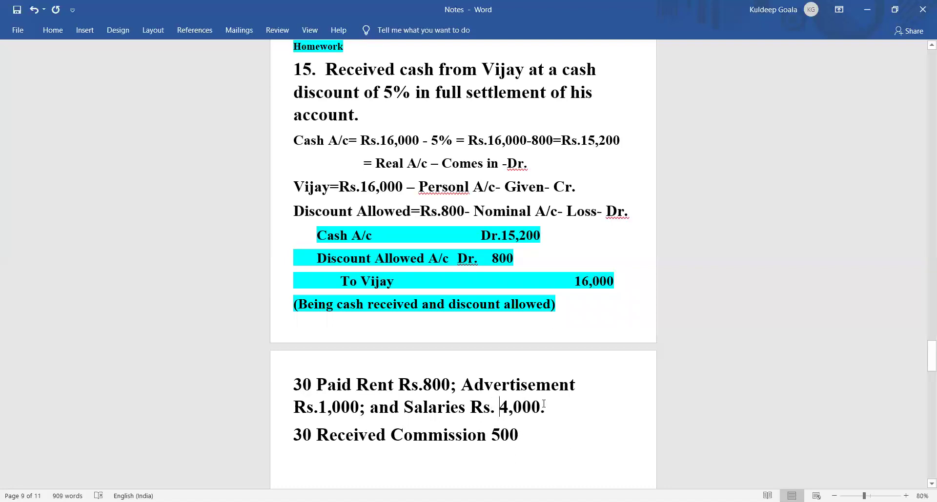
# - Add a line reading "Homework" below the rent, advertisement and salaries question
pyautogui.click(547, 408)
pyautogui.press('Return')
pyautogui.write('Ho')
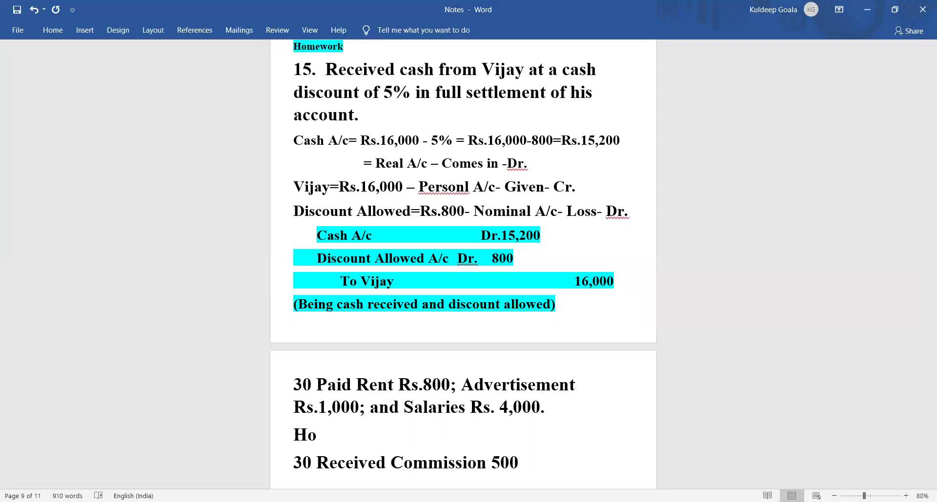
pyautogui.write('mework')
pyautogui.press('BackSpace')
pyautogui.write('k')
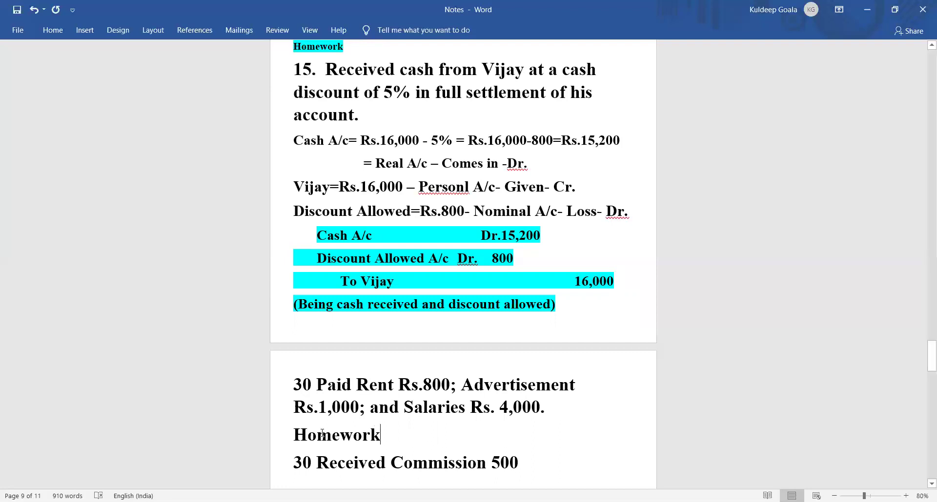
# - Copy the new "Homework" line and highlight it in turquoise
pyautogui.tripleClick(409, 433)
pyautogui.hotkey('ctrl', 'c')
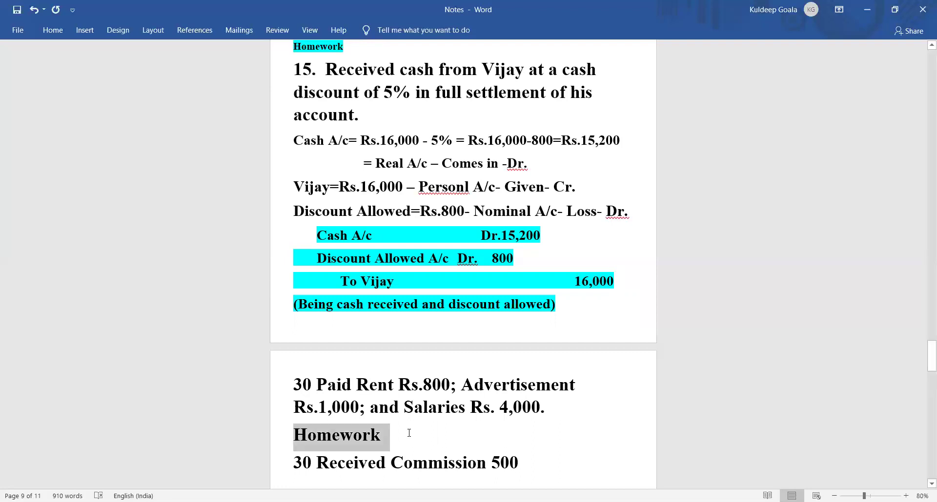
pyautogui.rightClick(367, 434)
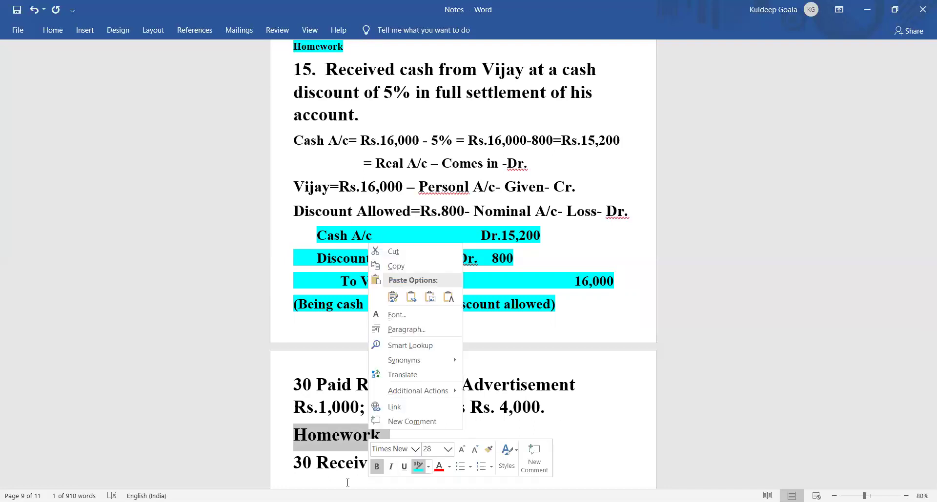
pyautogui.click(418, 469)
pyautogui.click(348, 483)
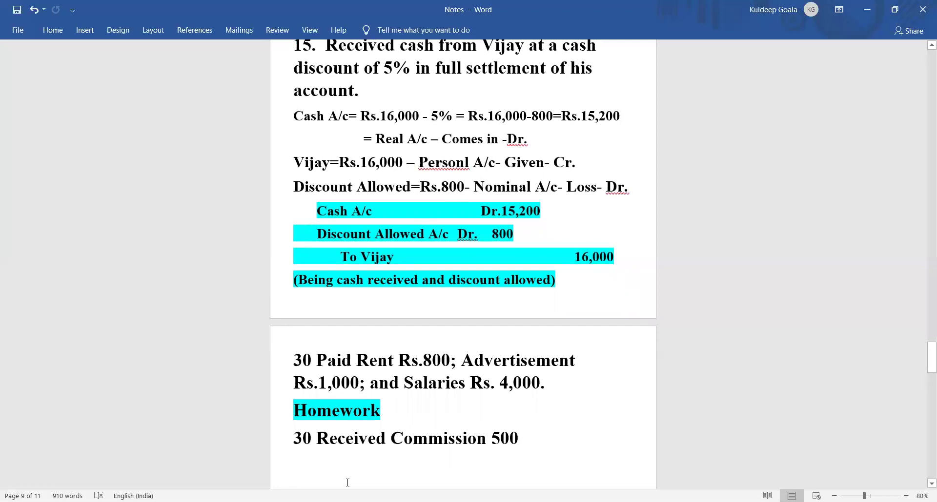
# - Paste "Homework" below the "Received Commission 500" question and highlight it in turquoise
pyautogui.hotkey('ctrl', 'v')
pyautogui.moveTo(293, 439); pyautogui.dragTo(387, 440)
pyautogui.click(438, 419)
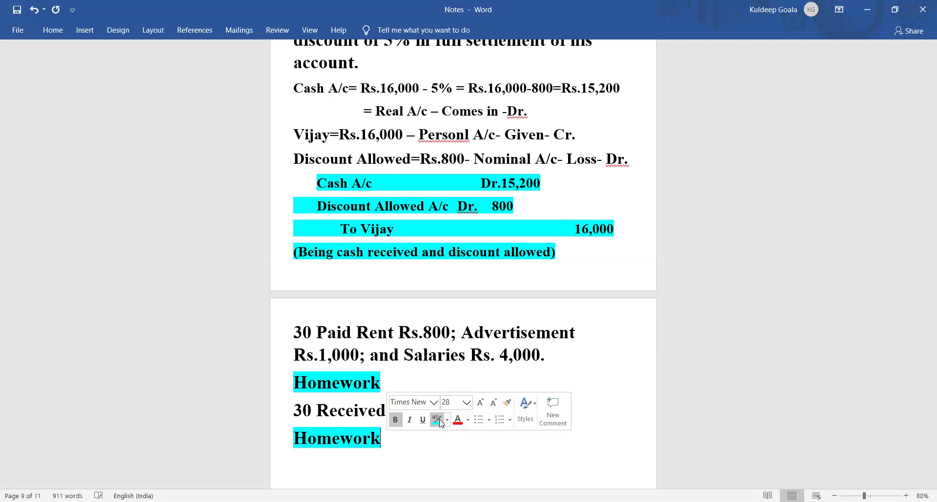
pyautogui.moveTo(387, 438); pyautogui.dragTo(288, 428)
pyautogui.click(288, 428)
pyautogui.hotkey('ctrl', 'z')
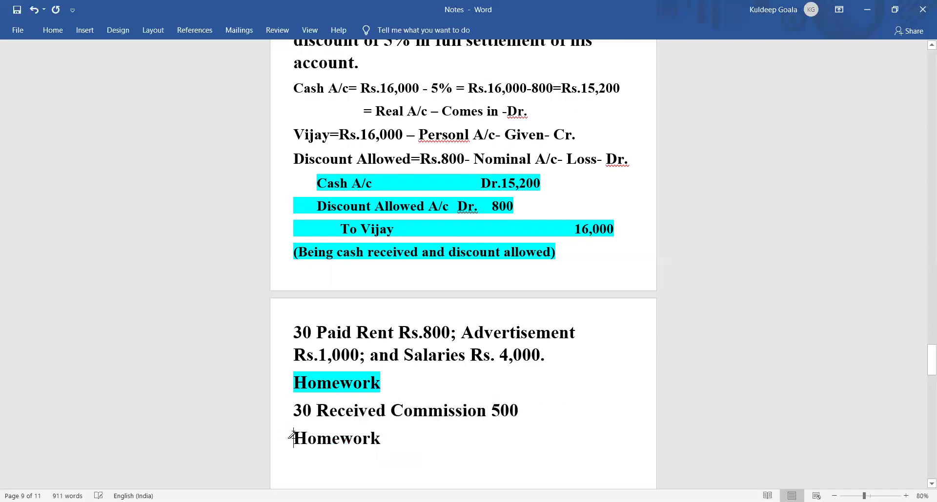
pyautogui.moveTo(293, 437); pyautogui.dragTo(388, 438)
pyautogui.click(388, 466)
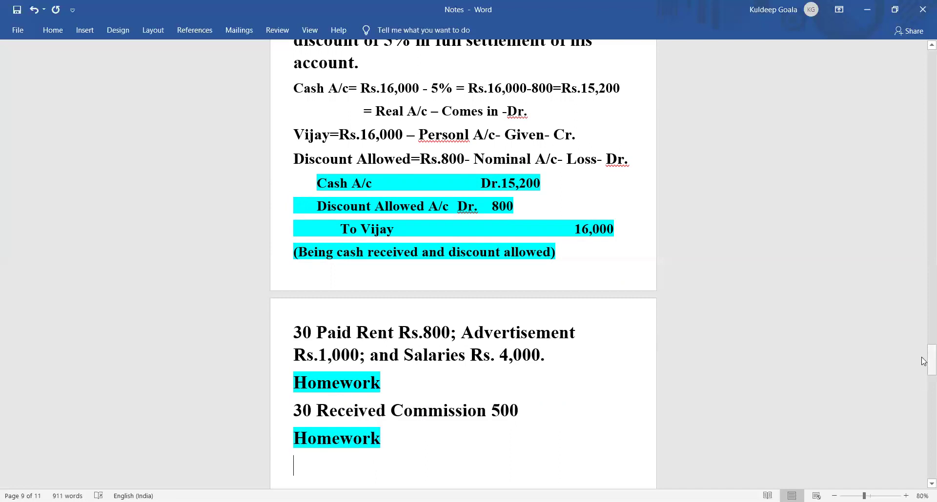
pyautogui.moveTo(923, 361); pyautogui.dragTo(919, 5)
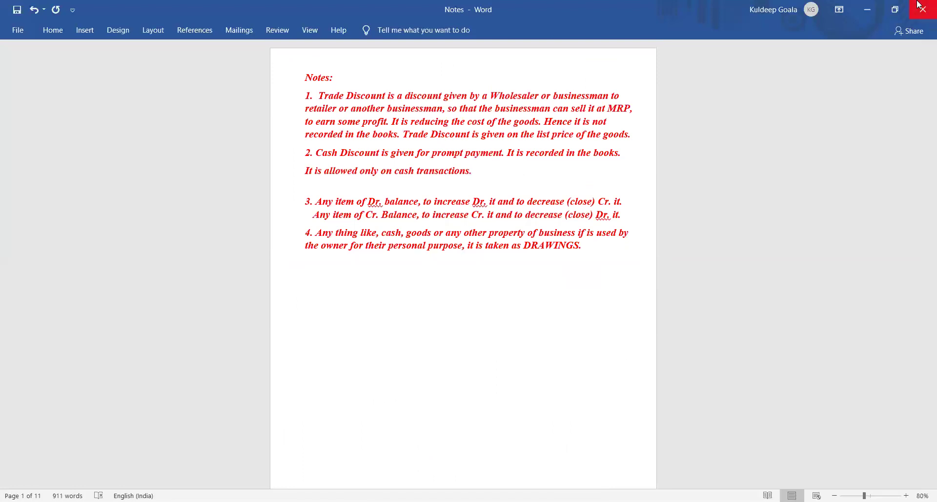